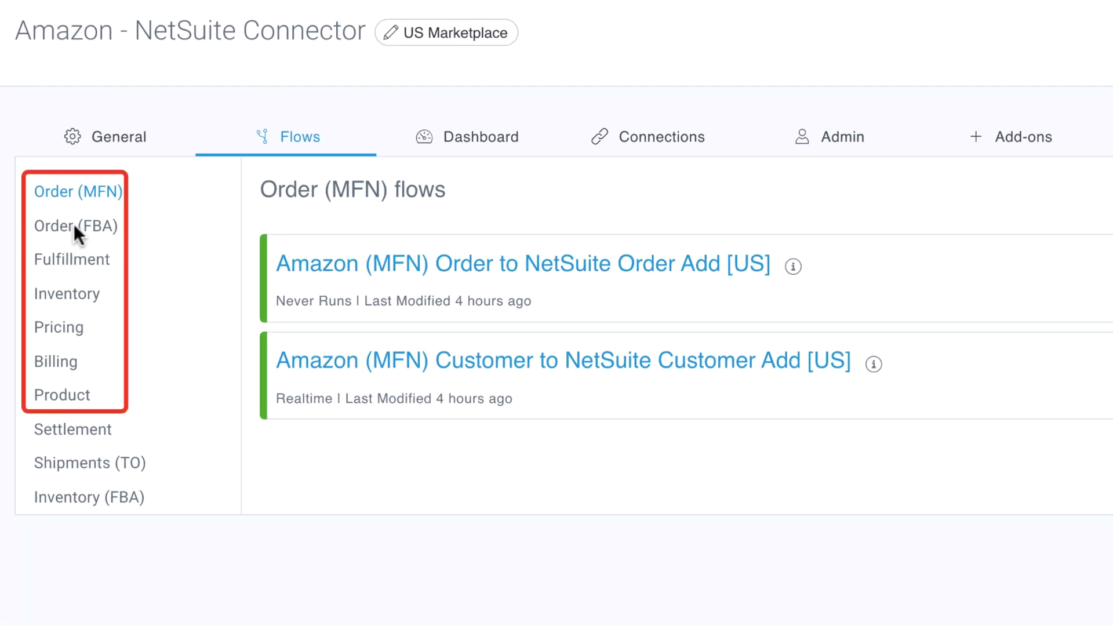
Step: Browse the Order (FBA), Fulfillment, Inventory and Pricing flow groups in the sidebar
{"action": "left_click", "coordinate": [75, 225]}
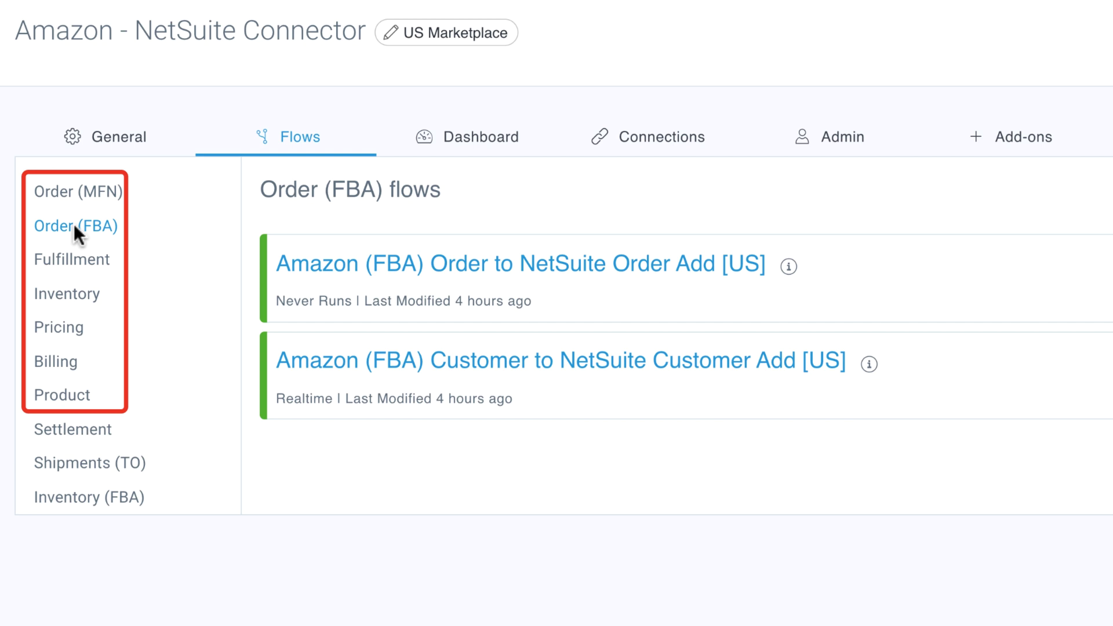
{"action": "left_click", "coordinate": [77, 262]}
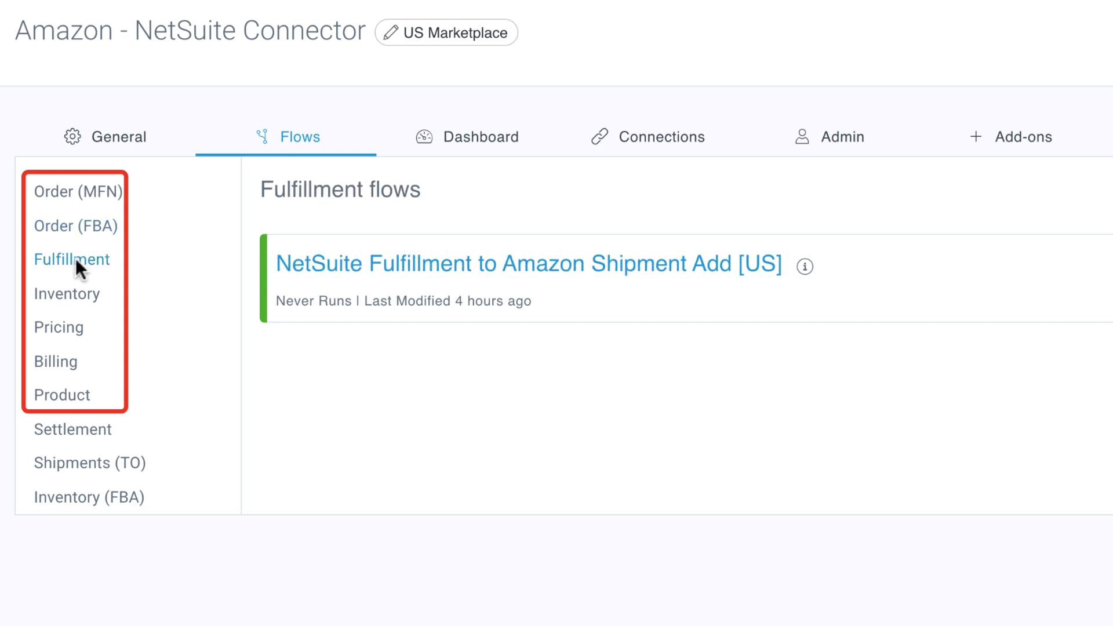
{"action": "left_click", "coordinate": [71, 295]}
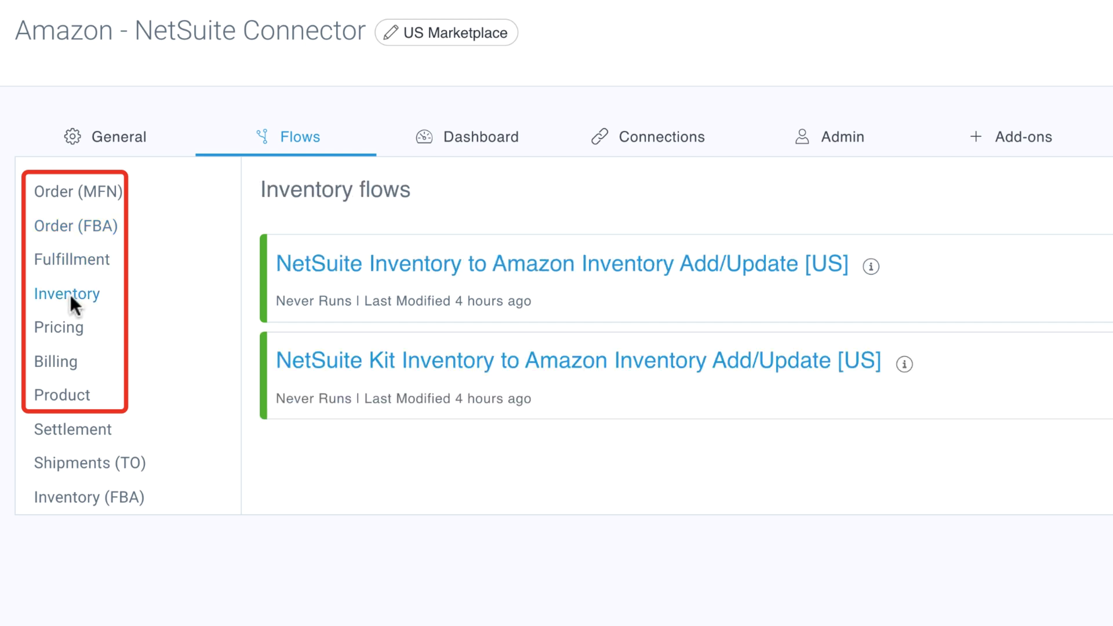
{"action": "left_click", "coordinate": [69, 328]}
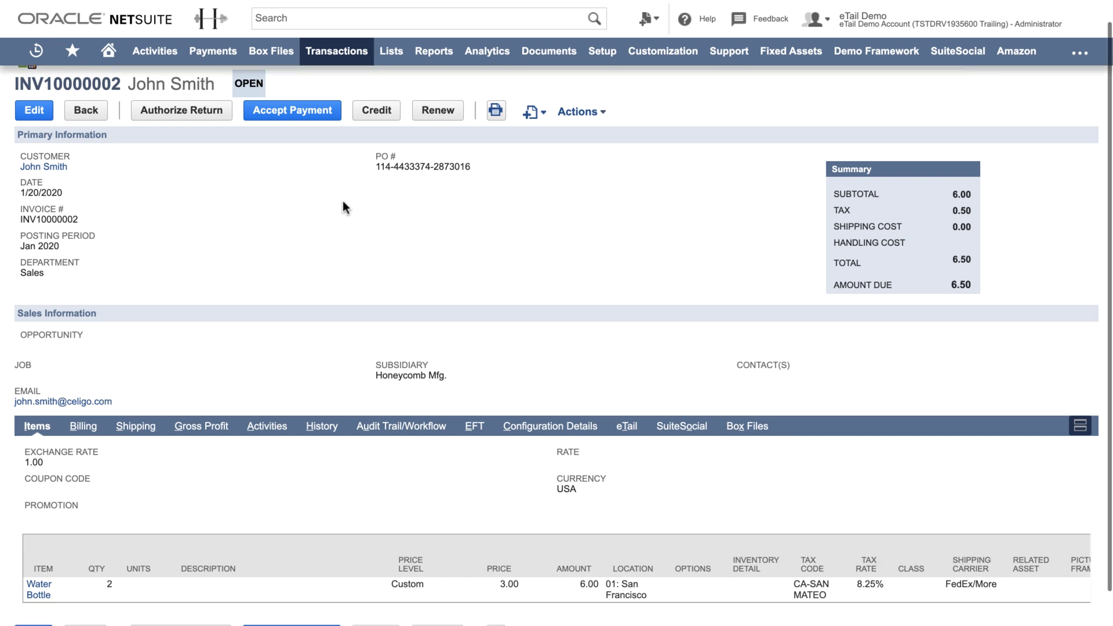
Step: Scroll down invoice INV10000002 to review its Water Bottle line items
{"action": "scroll", "coordinate": [343, 202], "scroll_direction": "down", "scroll_amount": 1}
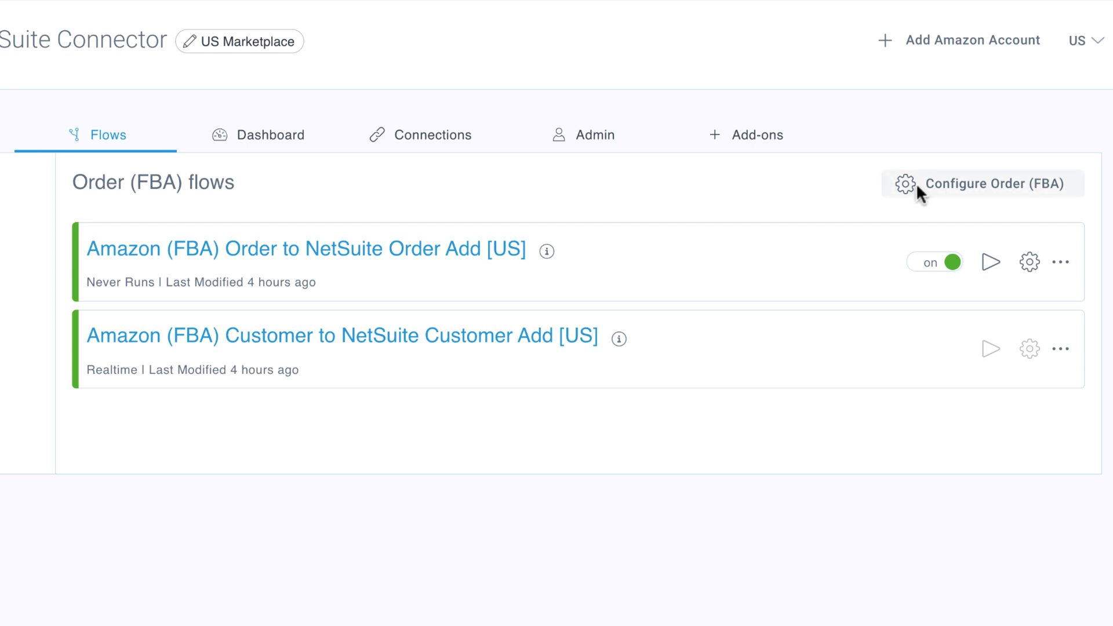
Step: Set Order (FBA) 'Import order as' to Cash Sale and view the Orders section
{"action": "left_click", "coordinate": [983, 184]}
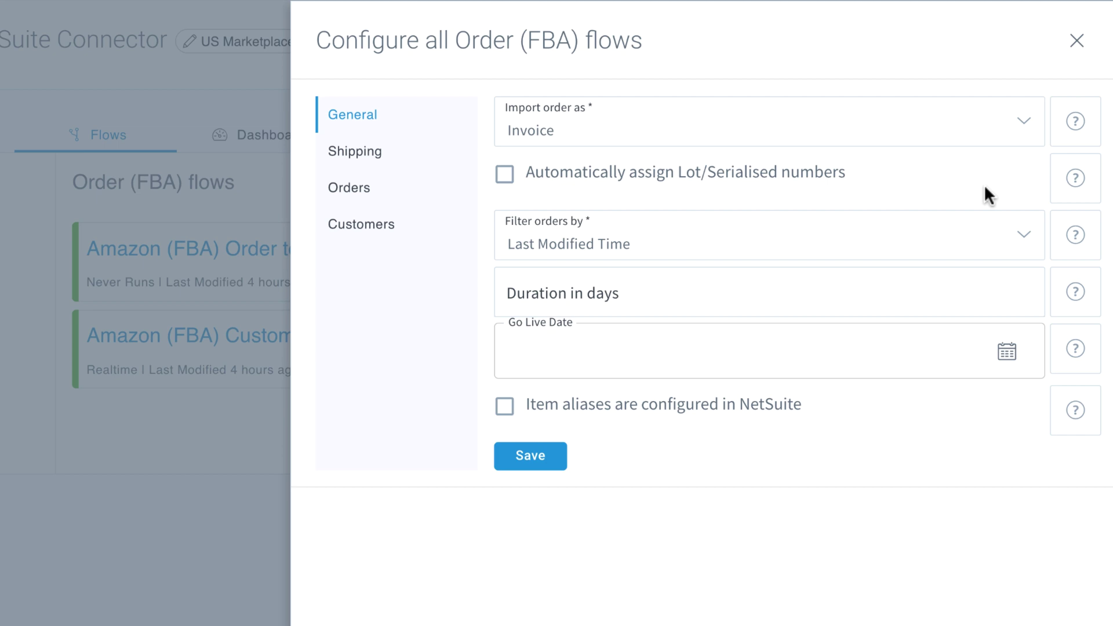
{"action": "left_click", "coordinate": [717, 135]}
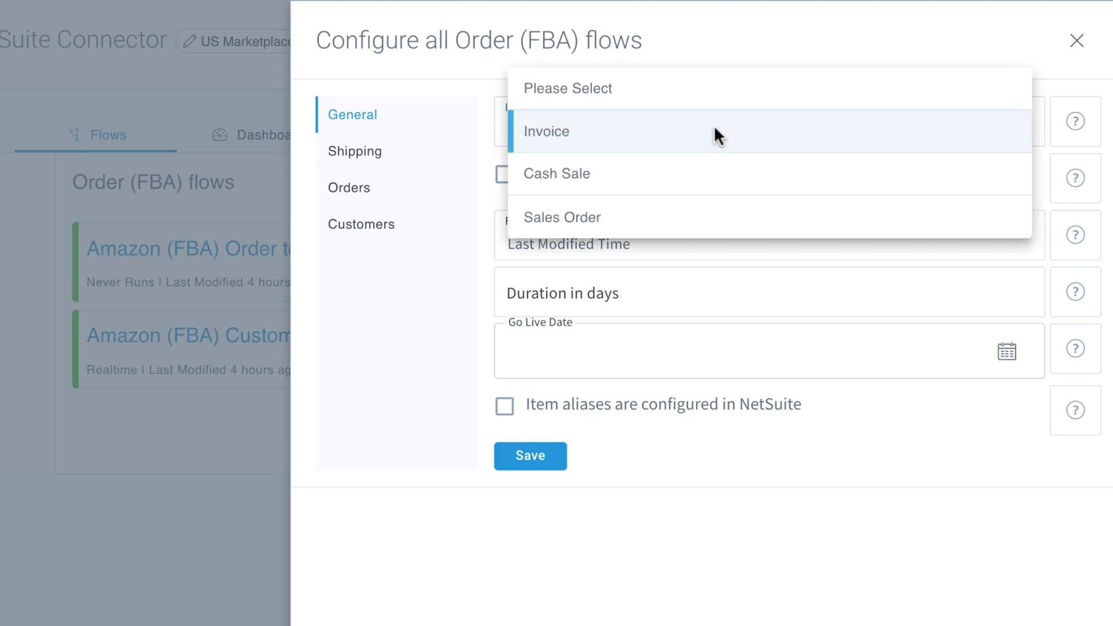
{"action": "left_click", "coordinate": [702, 174]}
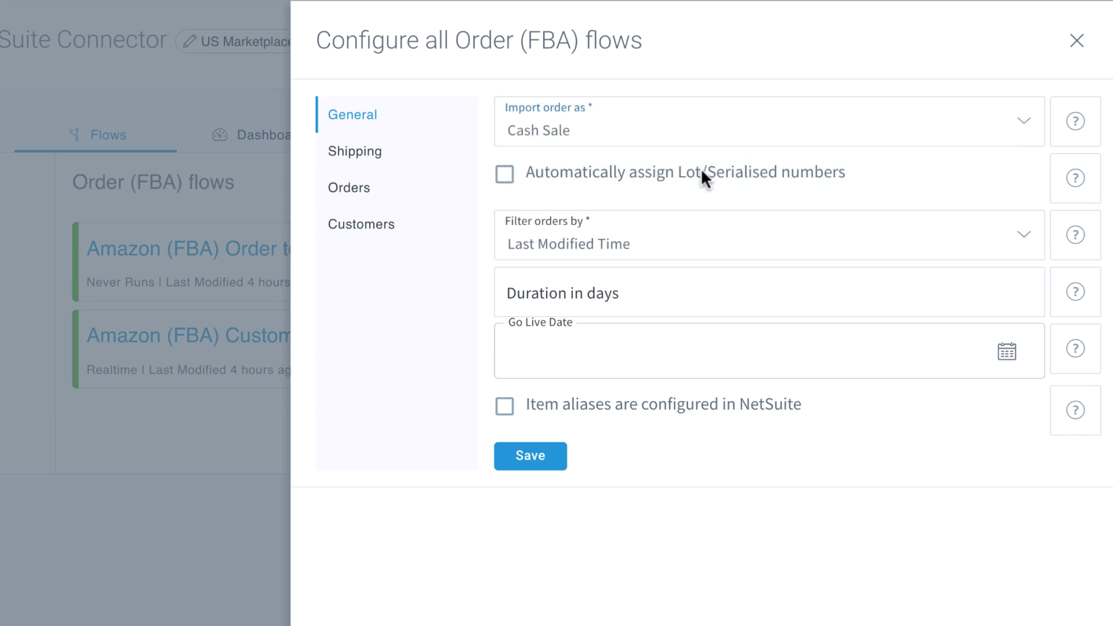
{"action": "left_click", "coordinate": [354, 187]}
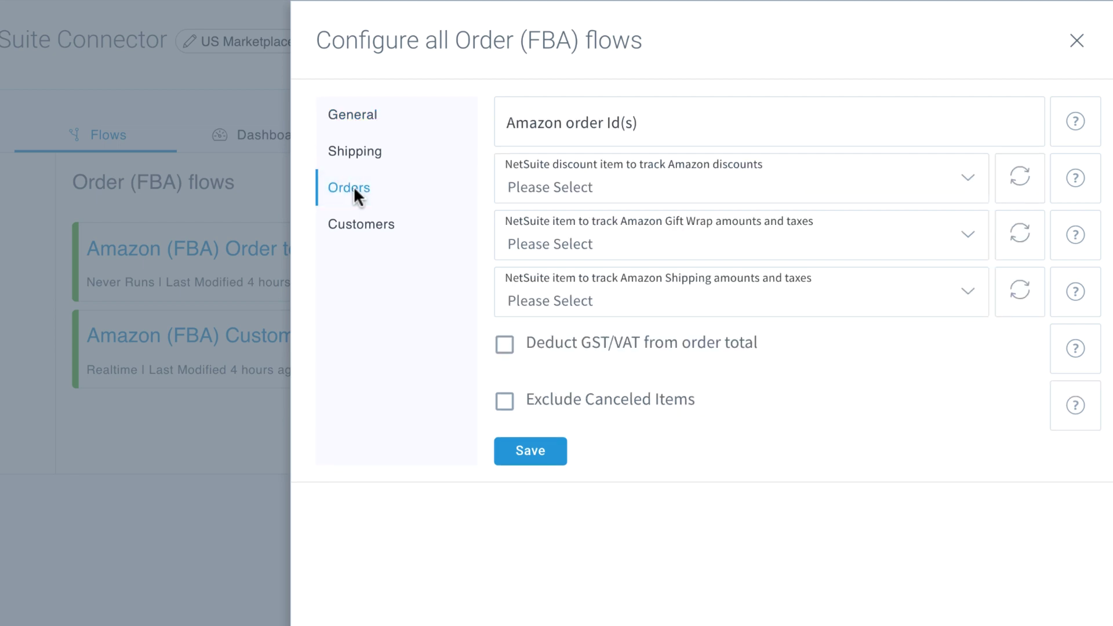
Step: In General > Tax, set sales tax to 'NetSuite calculate taxes using its own tax engine'
{"action": "left_click", "coordinate": [1077, 40]}
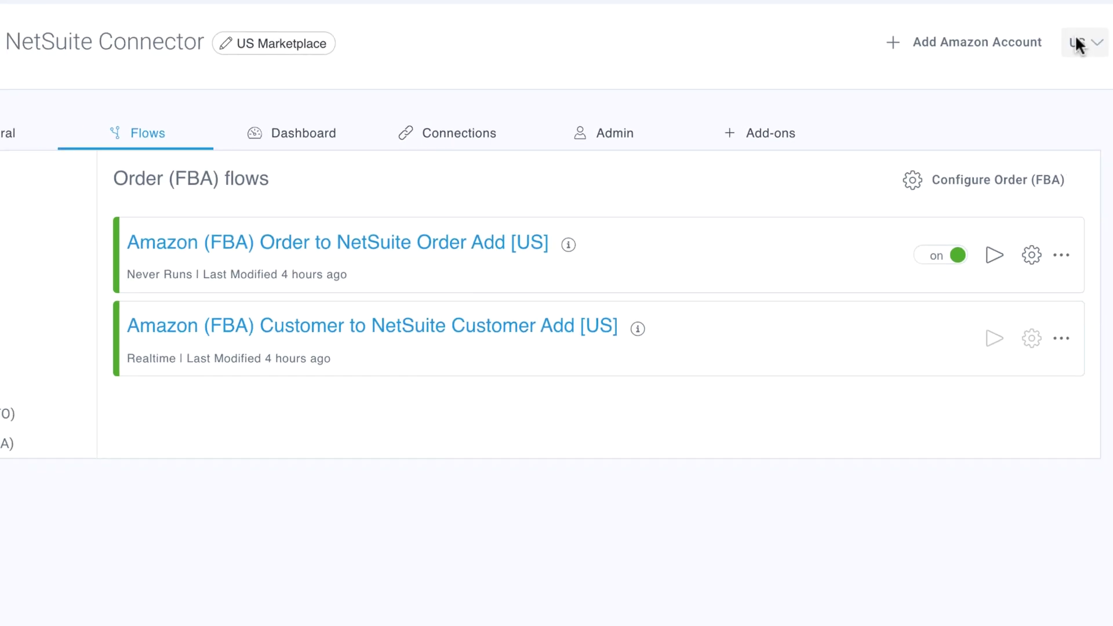
{"action": "left_click", "coordinate": [261, 123]}
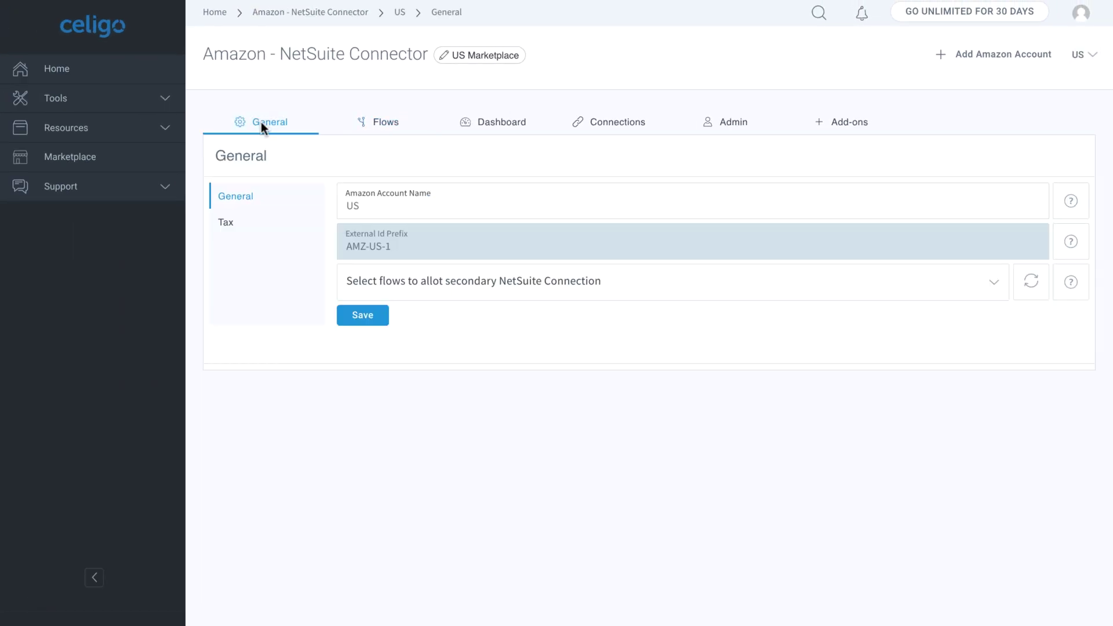
{"action": "left_click", "coordinate": [227, 223]}
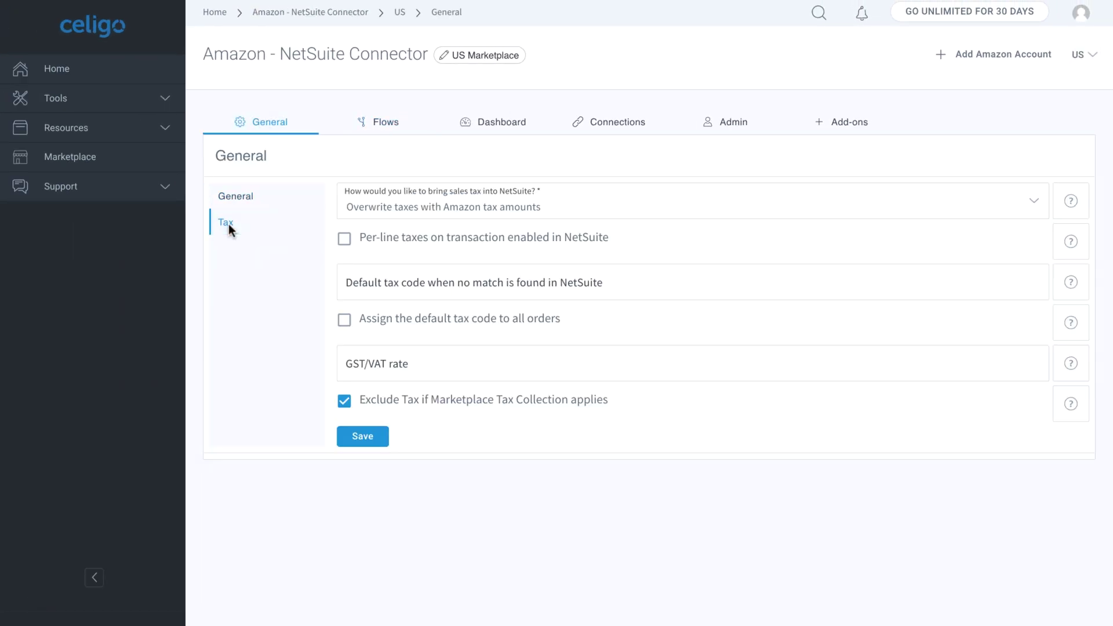
{"action": "left_click", "coordinate": [382, 208]}
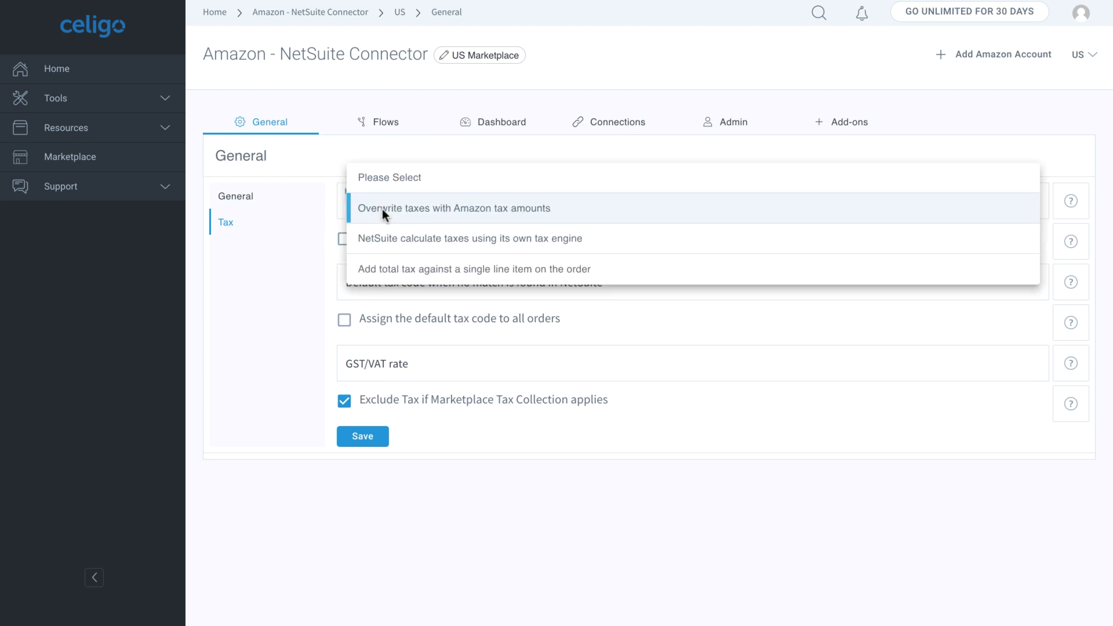
{"action": "left_click", "coordinate": [380, 237]}
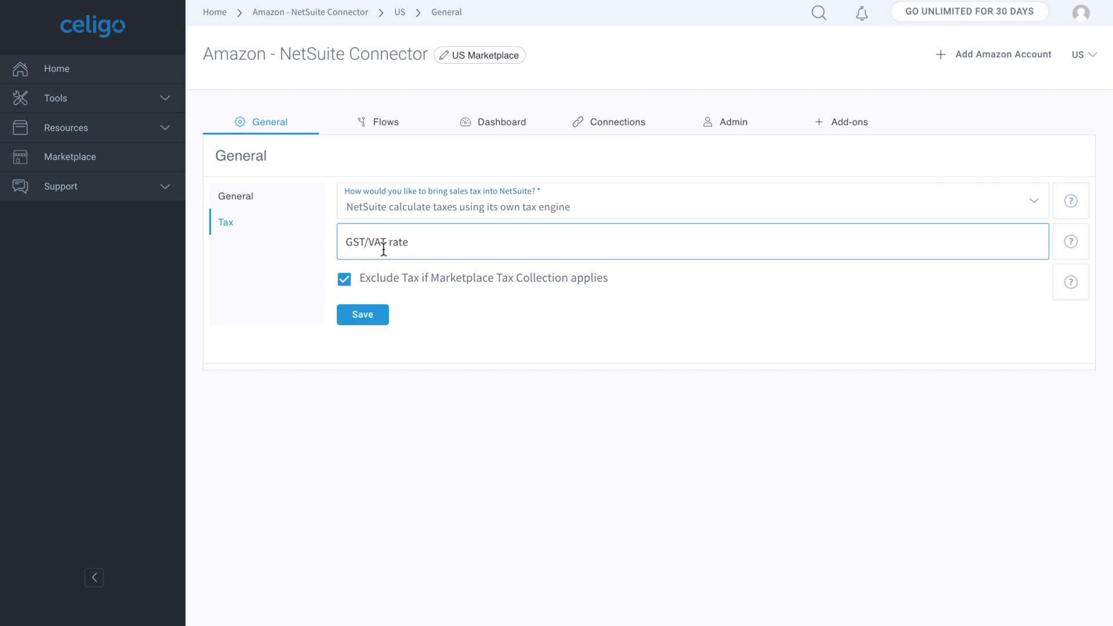
Step: Check the MFN order flow's schedule frequency choices, then return to the Order (MFN) flows
{"action": "left_click", "coordinate": [388, 124]}
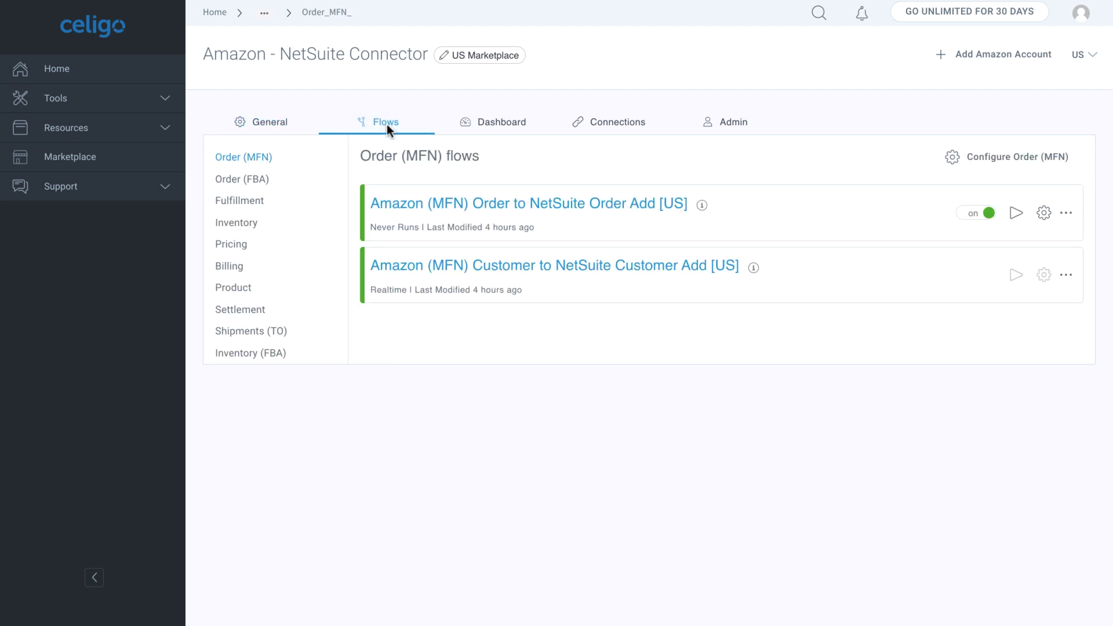
{"action": "left_click", "coordinate": [1066, 212]}
{"action": "left_click", "coordinate": [1053, 243]}
{"action": "left_click", "coordinate": [882, 261]}
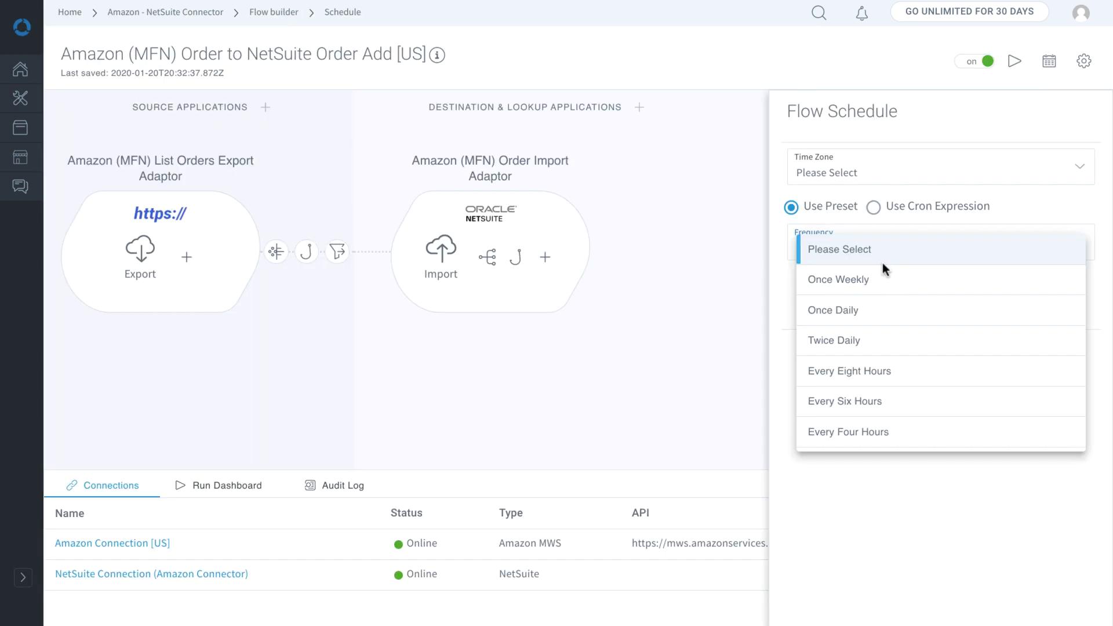
{"action": "scroll", "coordinate": [883, 262], "scroll_direction": "down", "scroll_amount": 3}
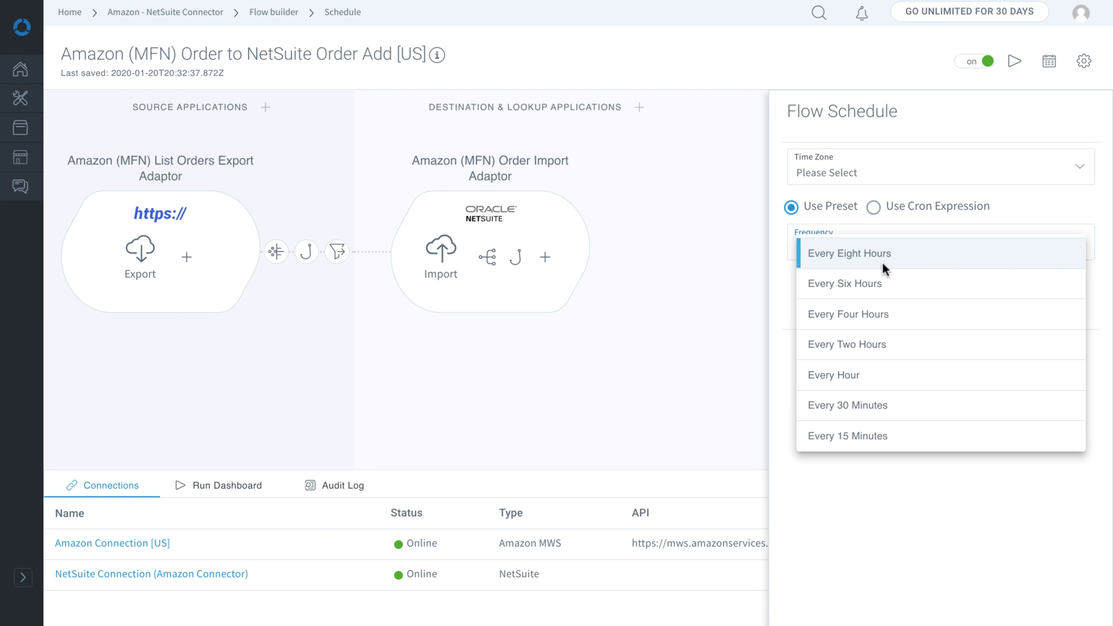
{"action": "left_click", "coordinate": [174, 12]}
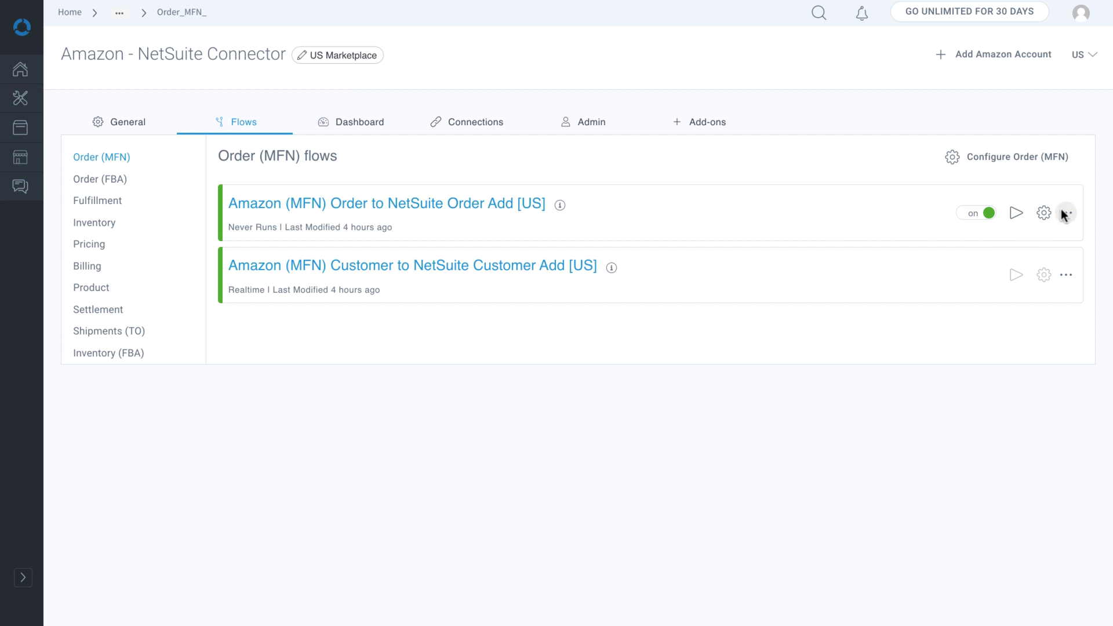
Step: Open the MFN order flow's field mappings and scroll down to a blank row
{"action": "left_click", "coordinate": [1066, 213]}
{"action": "left_click", "coordinate": [1062, 212]}
{"action": "scroll", "coordinate": [555, 185], "scroll_direction": "down", "scroll_amount": 2}
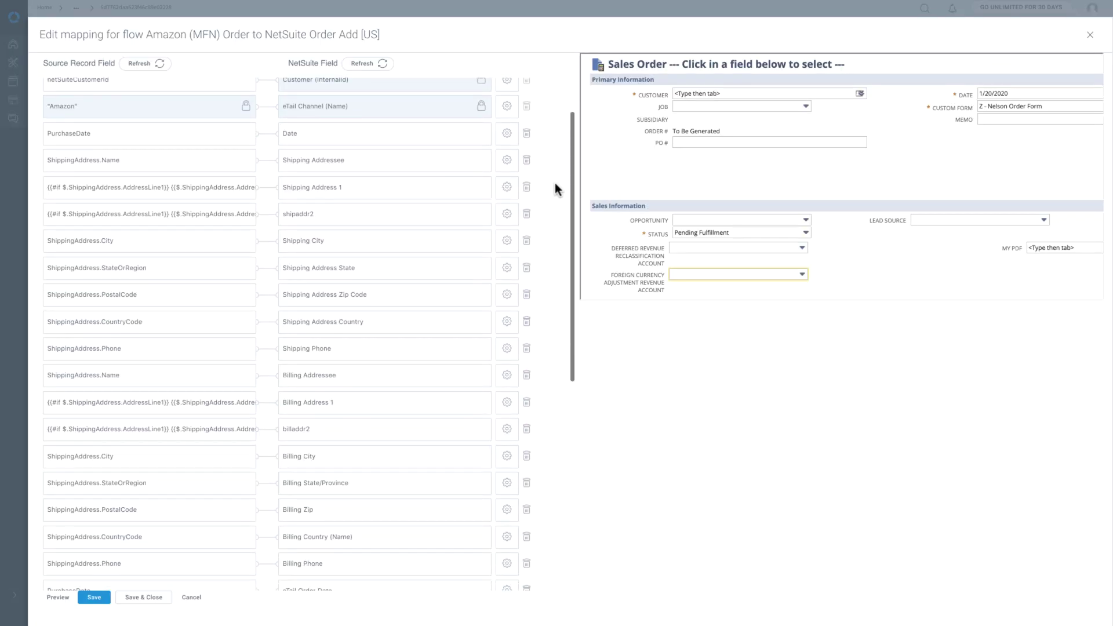
{"action": "scroll", "coordinate": [554, 182], "scroll_direction": "down", "scroll_amount": 2}
{"action": "scroll", "coordinate": [555, 183], "scroll_direction": "down", "scroll_amount": 1}
{"action": "scroll", "coordinate": [555, 183], "scroll_direction": "down", "scroll_amount": 1}
{"action": "scroll", "coordinate": [555, 183], "scroll_direction": "down", "scroll_amount": 1}
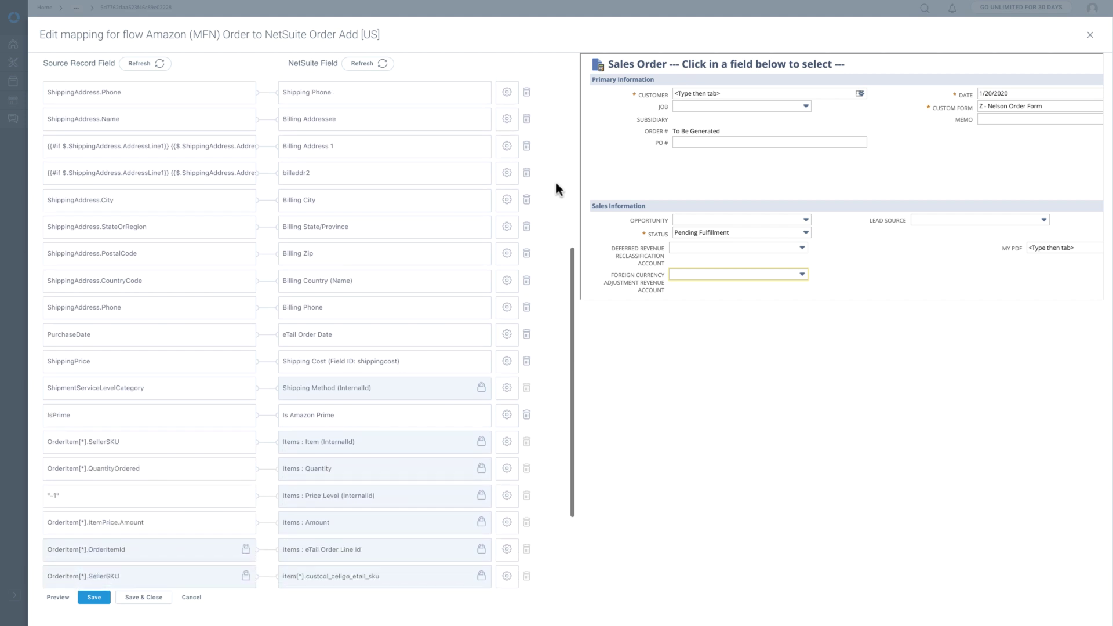
{"action": "scroll", "coordinate": [555, 182], "scroll_direction": "down", "scroll_amount": 1}
{"action": "scroll", "coordinate": [555, 183], "scroll_direction": "down", "scroll_amount": 1}
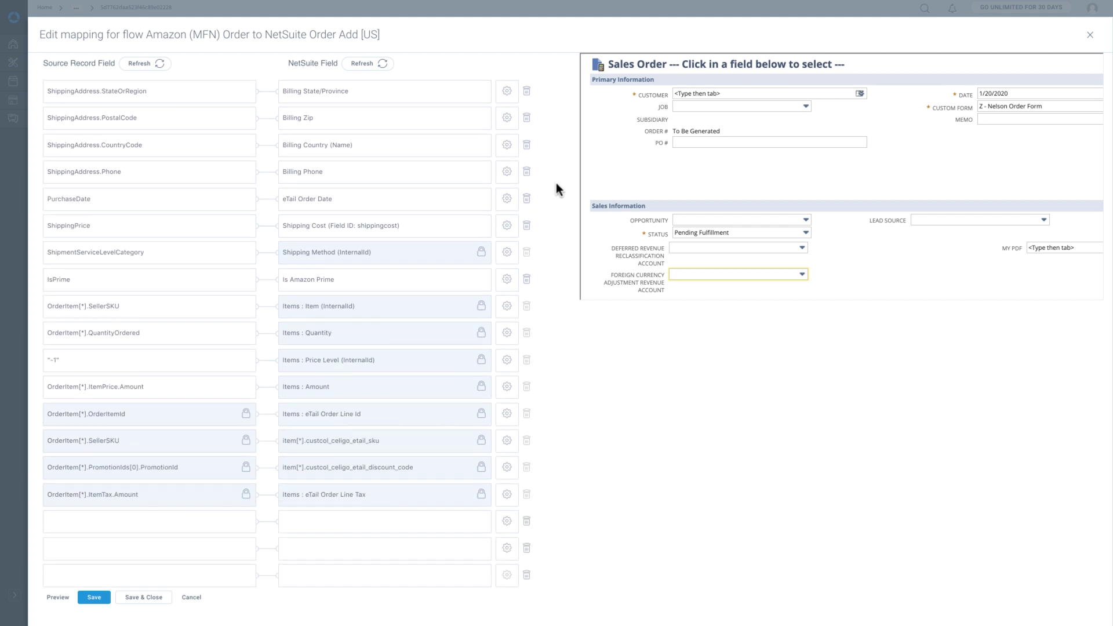
Step: Map Amazon PurchaseDate to the Sales Order DATE field in the new row
{"action": "left_click", "coordinate": [211, 521]}
{"action": "scroll", "coordinate": [212, 520], "scroll_direction": "down", "scroll_amount": 1}
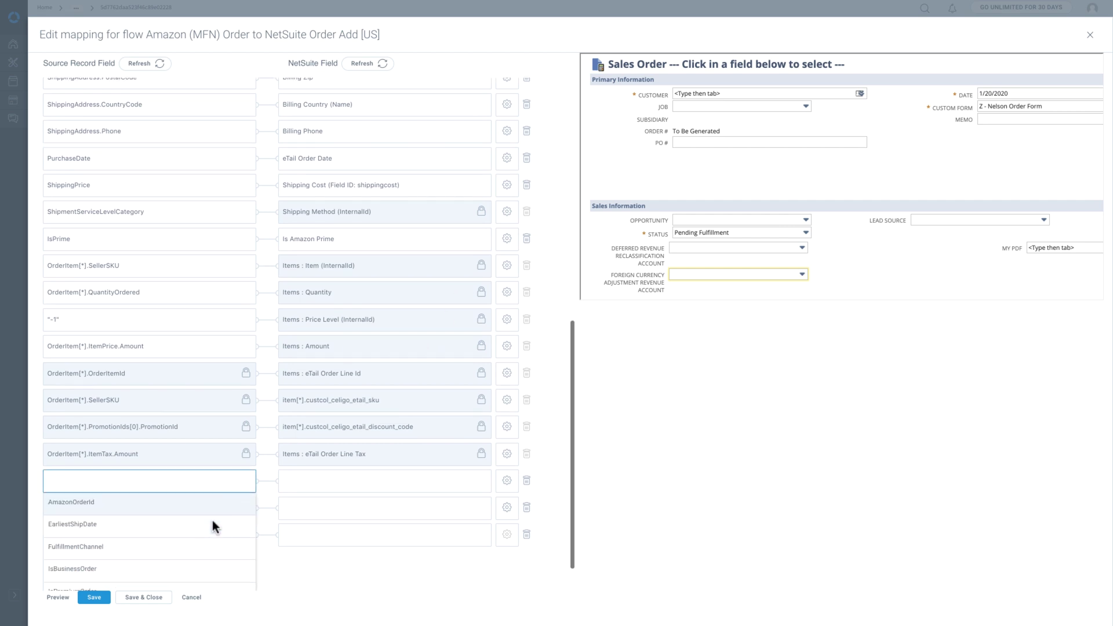
{"action": "scroll", "coordinate": [212, 520], "scroll_direction": "down", "scroll_amount": 1}
{"action": "scroll", "coordinate": [212, 519], "scroll_direction": "down", "scroll_amount": 2}
{"action": "scroll", "coordinate": [212, 520], "scroll_direction": "down", "scroll_amount": 1}
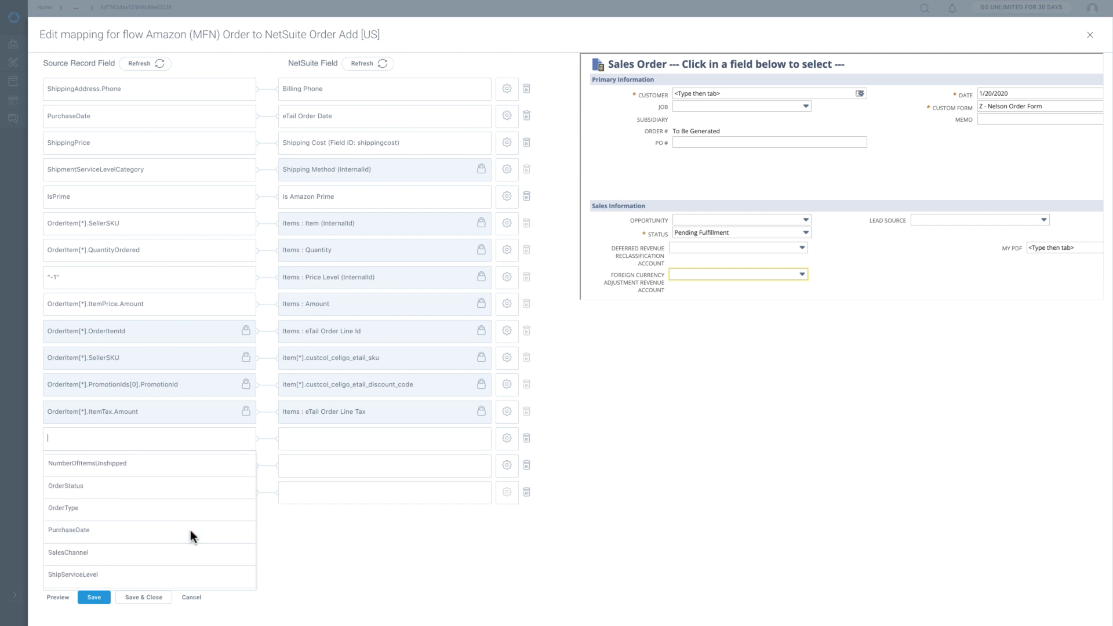
{"action": "left_click", "coordinate": [190, 530]}
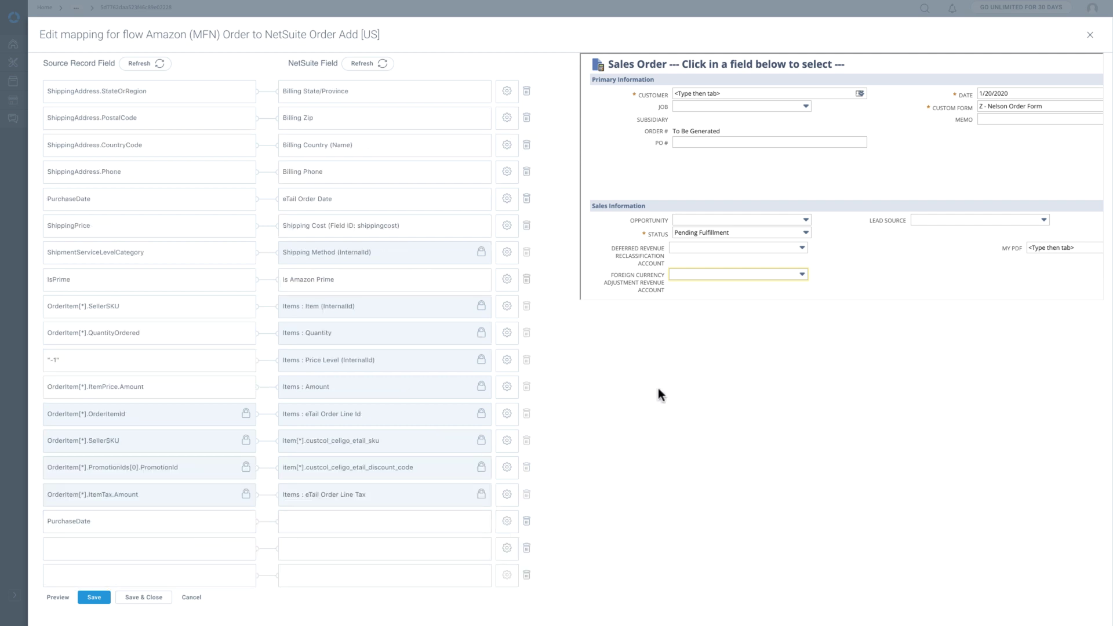
{"action": "left_click", "coordinate": [983, 94]}
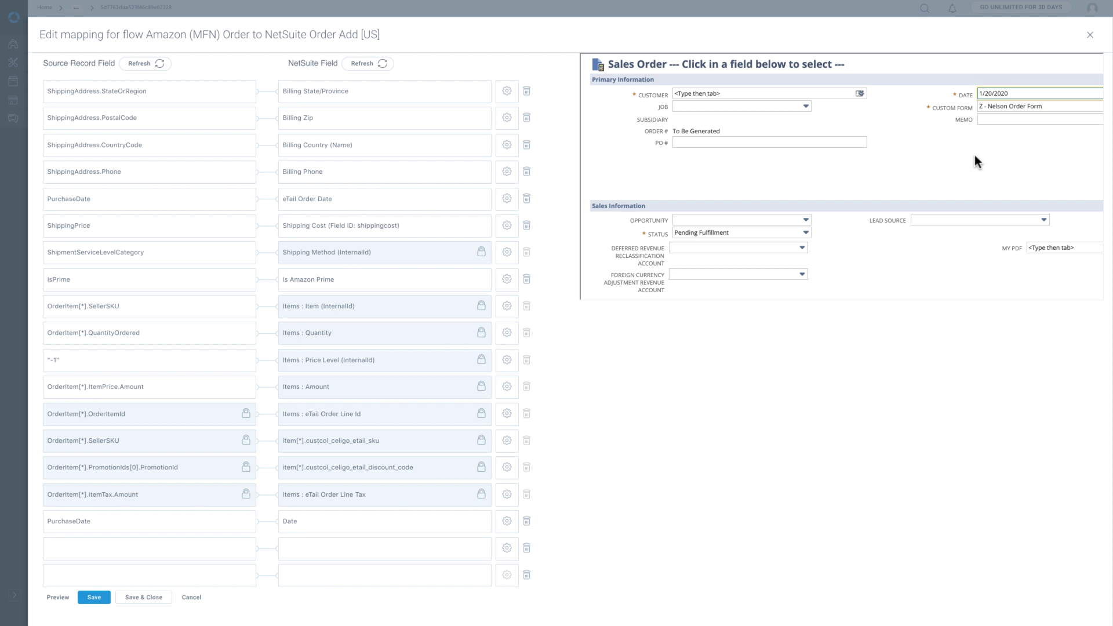
Step: Close Edit mapping and view the Dashboard's recent completed and canceled flow jobs
{"action": "left_click", "coordinate": [1090, 35]}
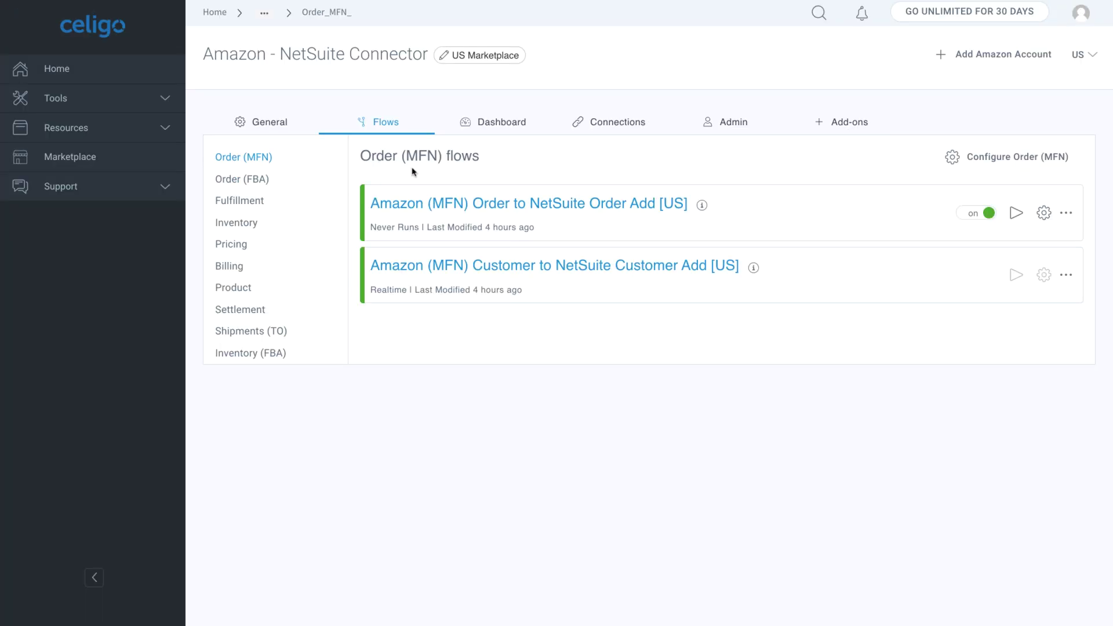
{"action": "left_click", "coordinate": [497, 124]}
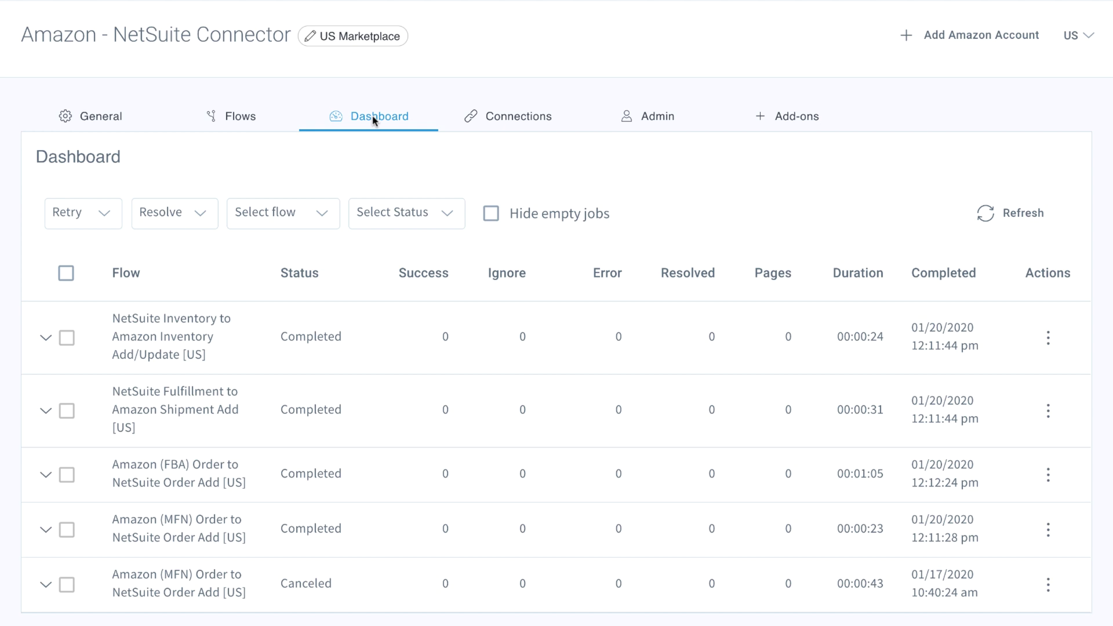
Step: Pick the FBA customer, inventory-adjustment and order flows for job-error alerts, then view the audit log
{"action": "left_click", "coordinate": [653, 118]}
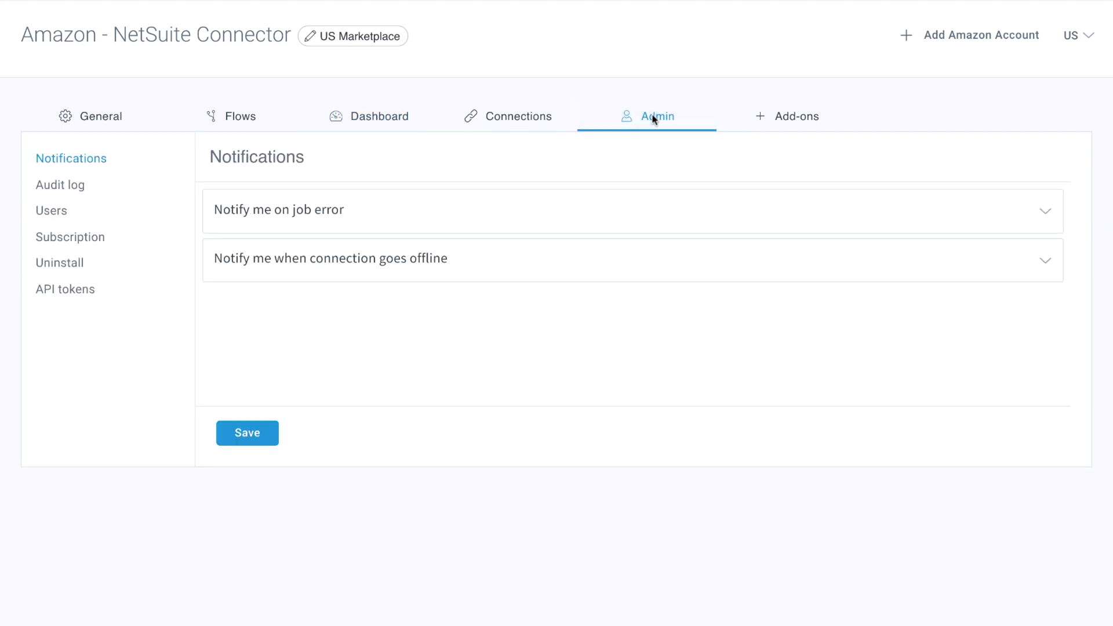
{"action": "left_click", "coordinate": [329, 221]}
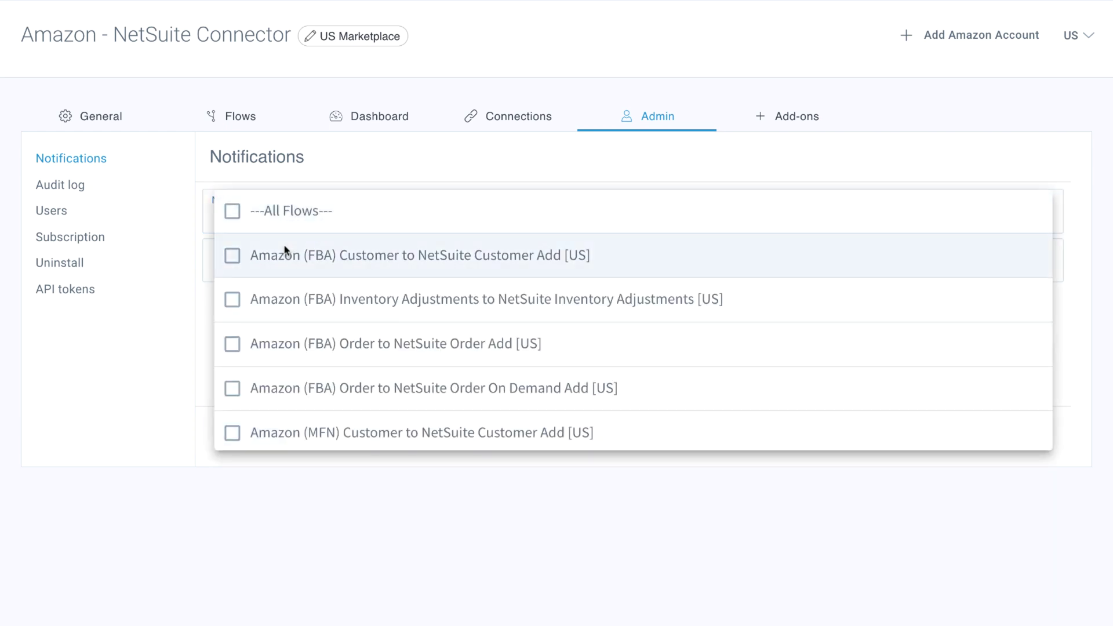
{"action": "left_click", "coordinate": [232, 257]}
{"action": "left_click", "coordinate": [230, 303]}
{"action": "left_click", "coordinate": [230, 345]}
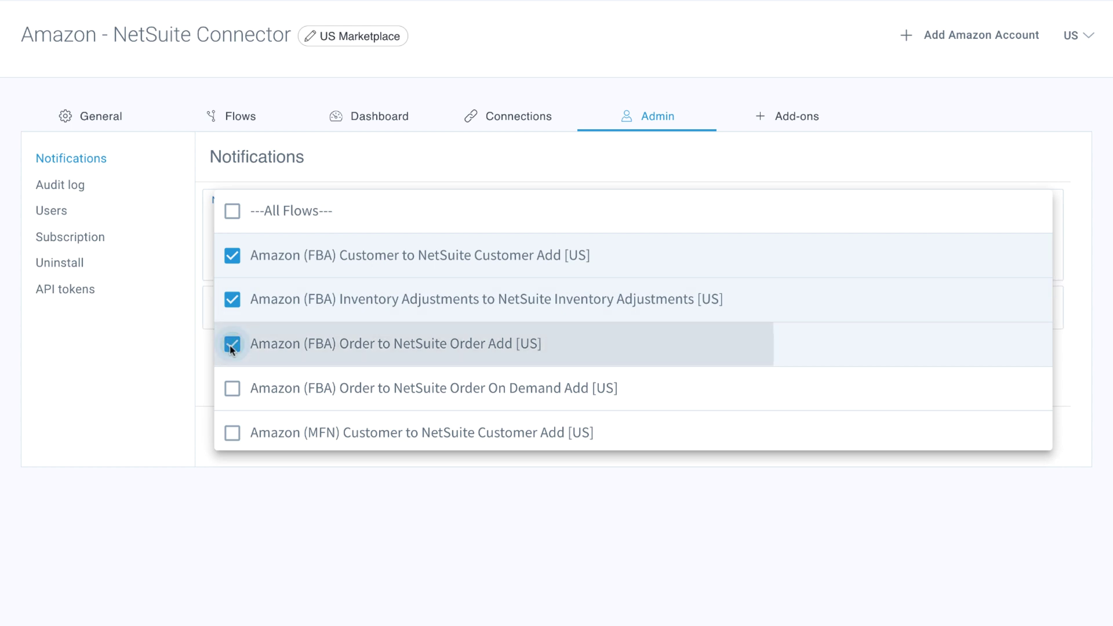
{"action": "left_click", "coordinate": [87, 185]}
{"action": "left_click", "coordinate": [79, 186]}
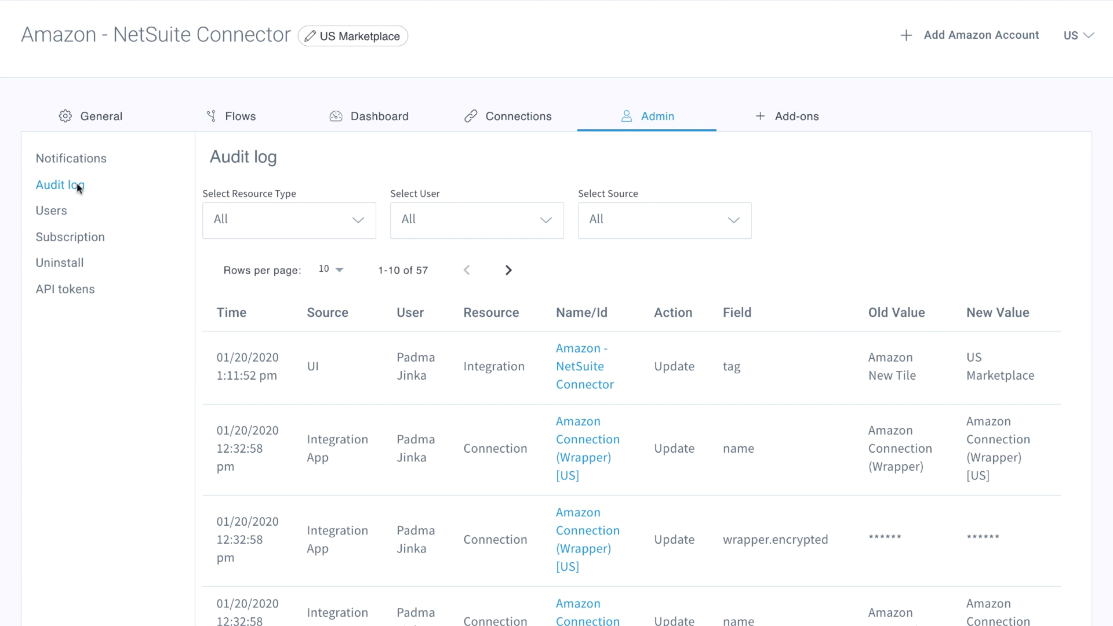
Step: Open Admin > Users to see the five users and their access levels
{"action": "left_click", "coordinate": [59, 216]}
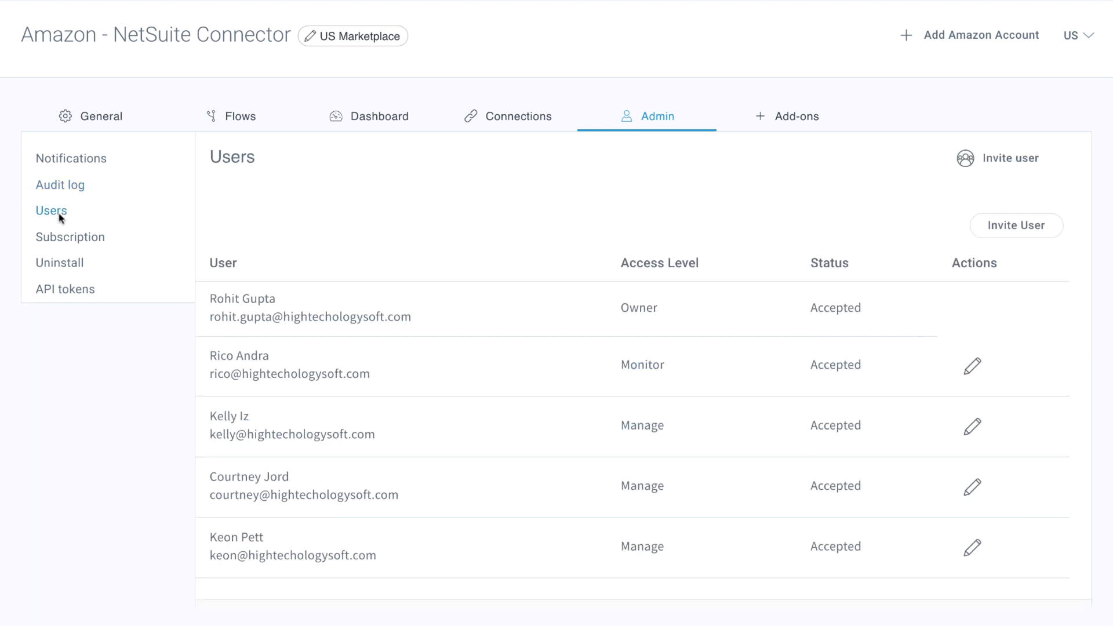